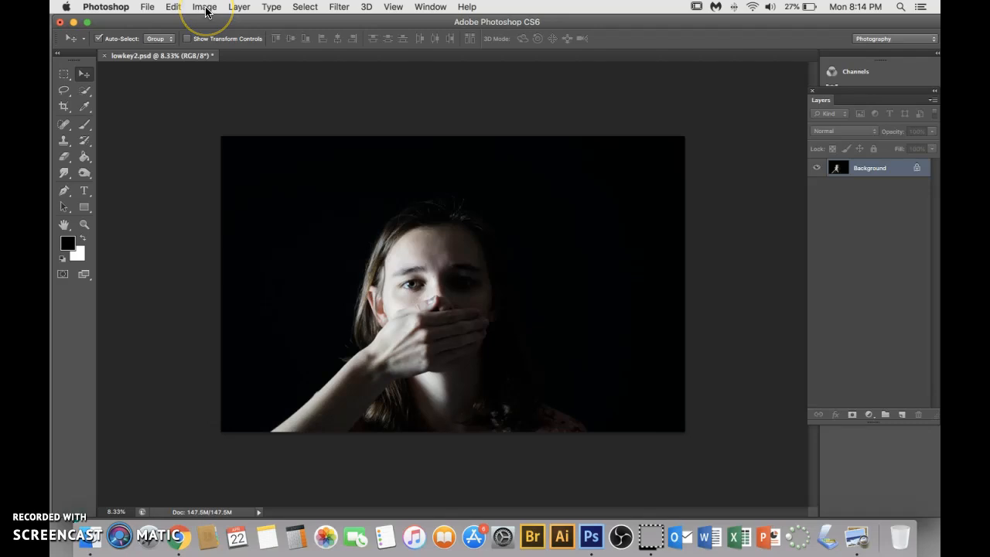
# Resize the image to a document width of 10 inches at 300 pixels/inch, keeping its proportions
pyautogui.click(205, 7)
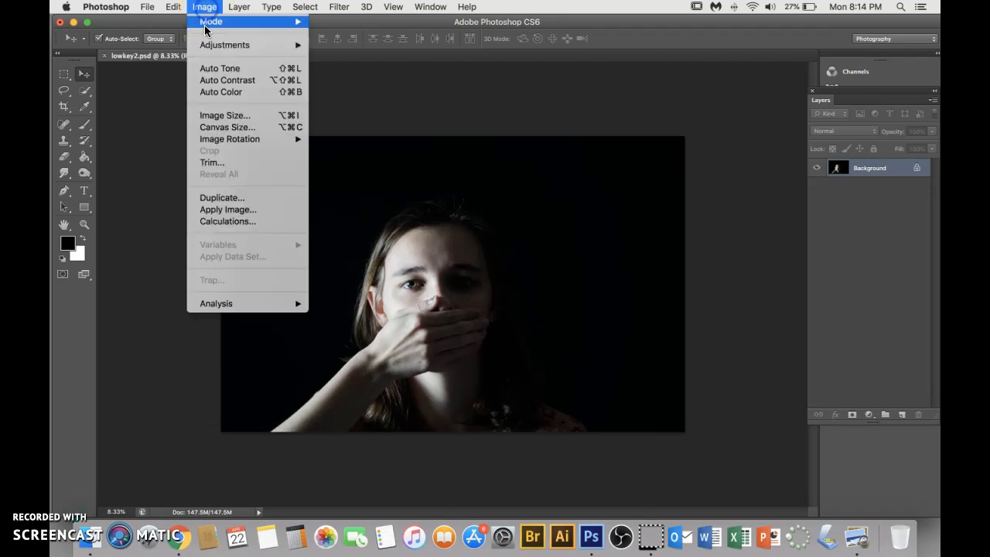
pyautogui.click(227, 117)
pyautogui.click(407, 165)
pyautogui.click(404, 167)
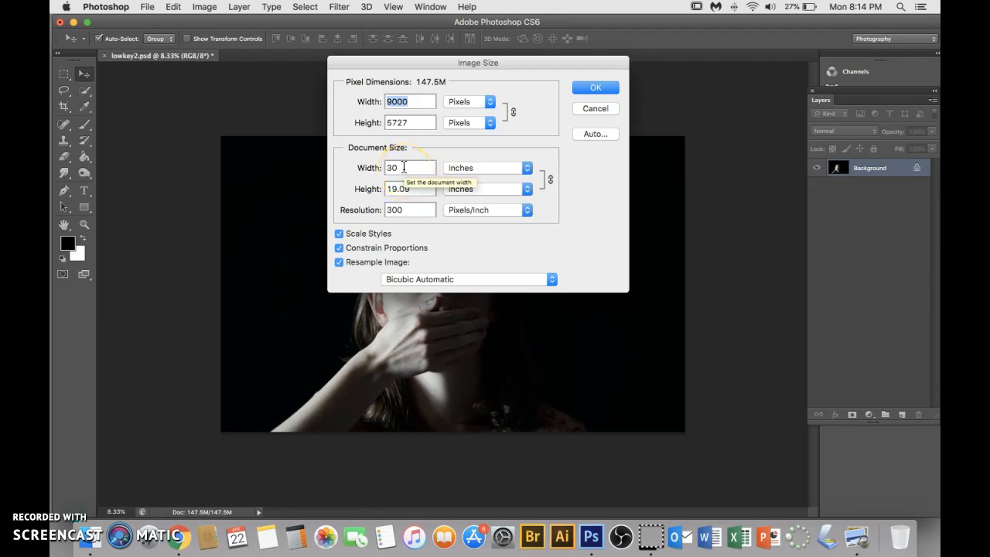
pyautogui.doubleClick(400, 168)
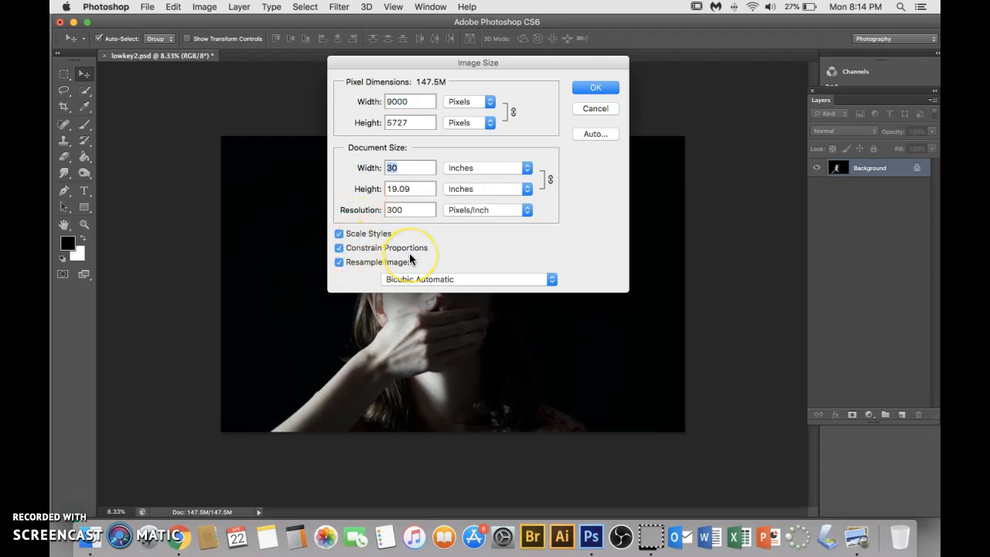
pyautogui.write('10')
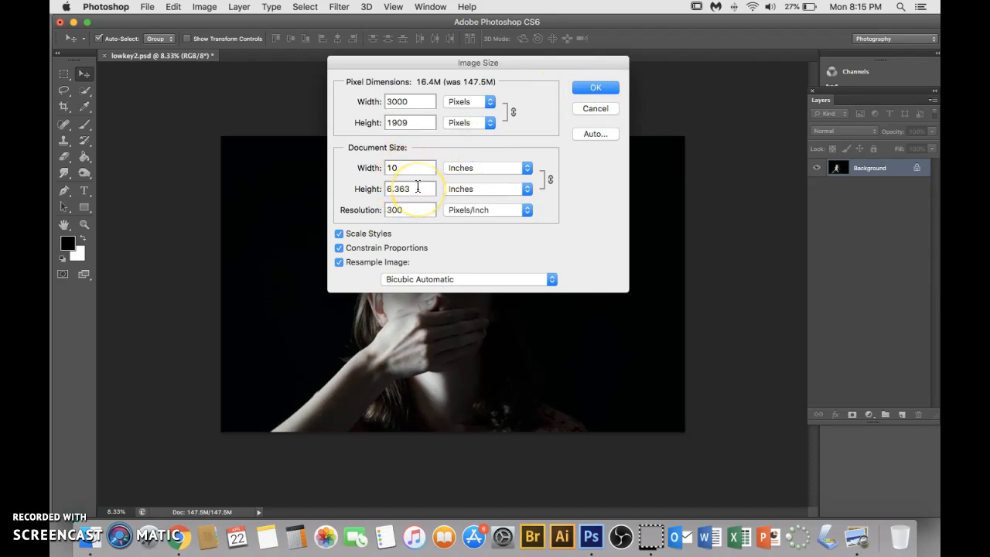
pyautogui.click(596, 87)
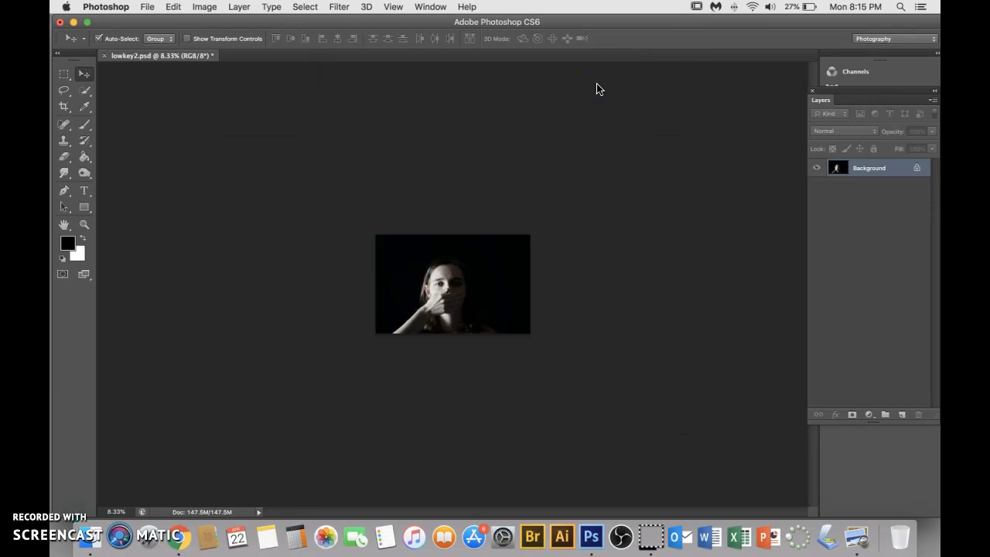
# Duplicate the Background layer and rename the copy "Duplicate Layer"
pyautogui.click(628, 152)
pyautogui.press('super+equal')
pyautogui.press('super+equal')
pyautogui.press('super+equal')
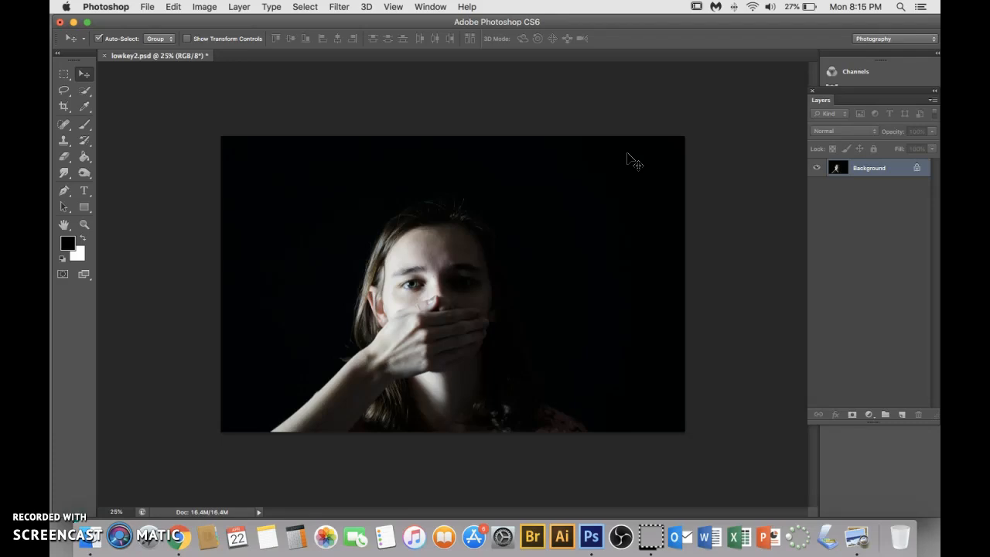
pyautogui.press('super+j')
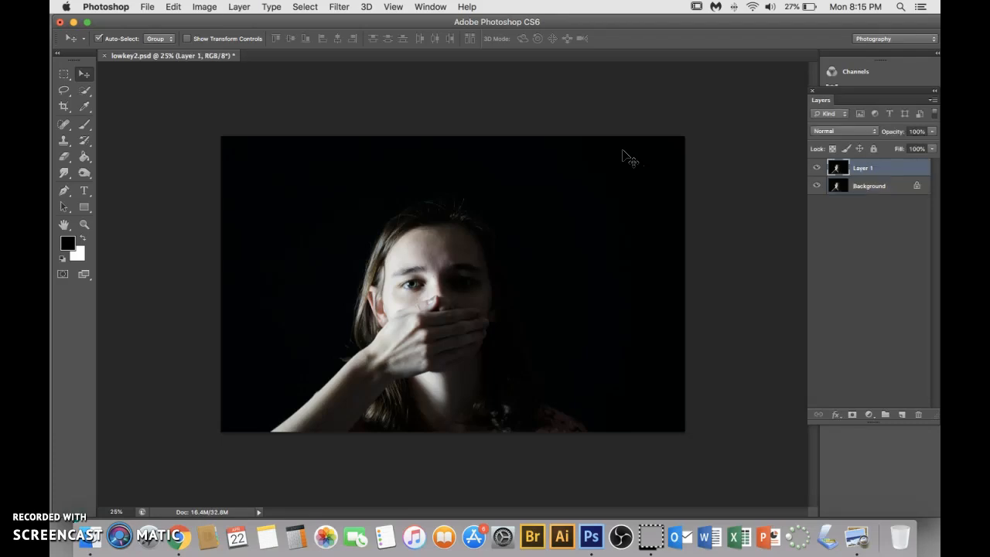
pyautogui.doubleClick(864, 170)
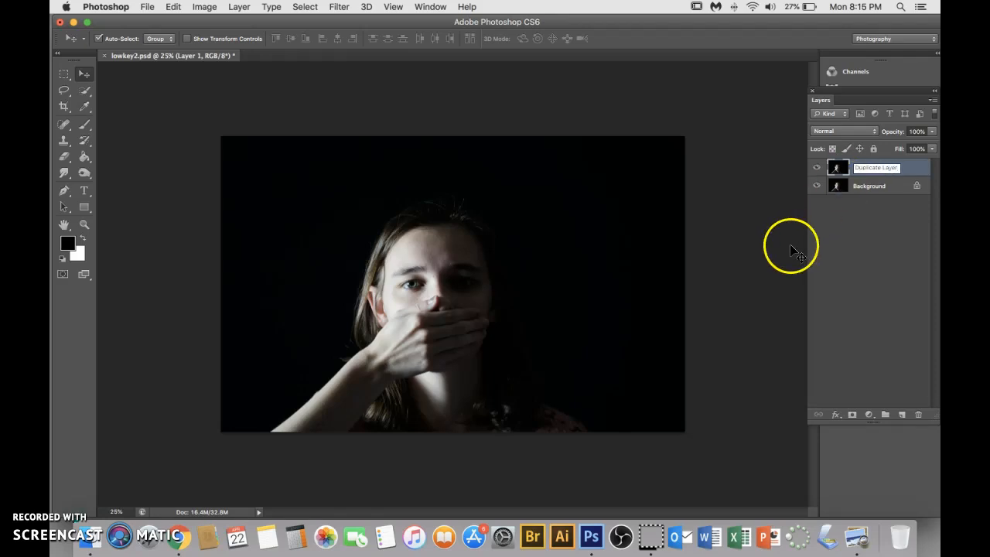
pyautogui.click(863, 241)
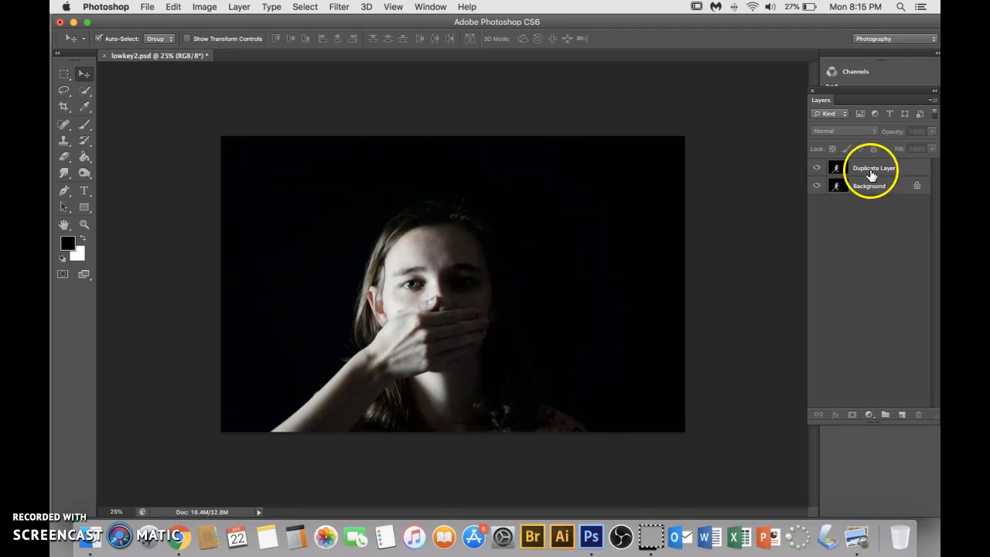
# Add a Black & White adjustment layer above the Duplicate Layer
pyautogui.click(870, 174)
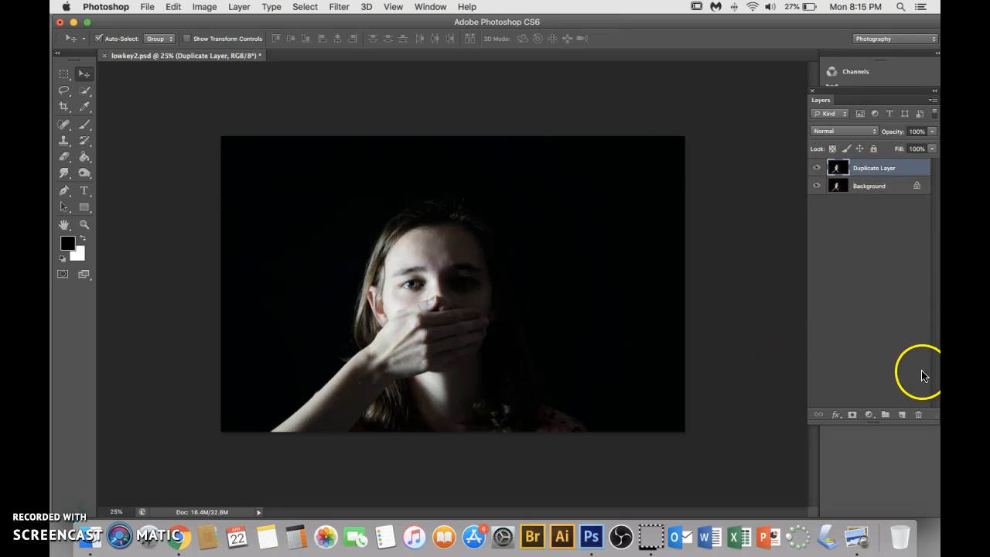
pyautogui.click(869, 417)
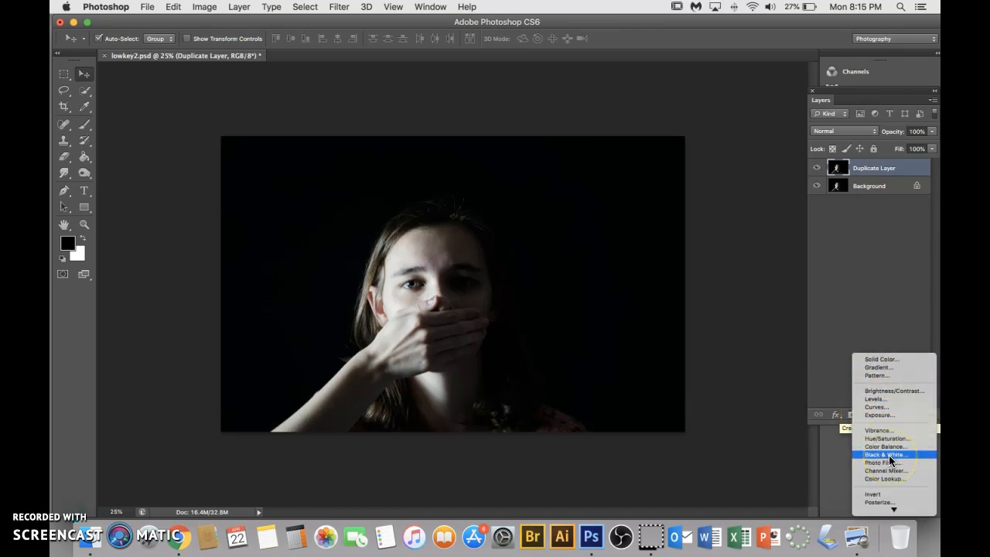
pyautogui.scroll(-2, 898, 462)
pyautogui.click(889, 442)
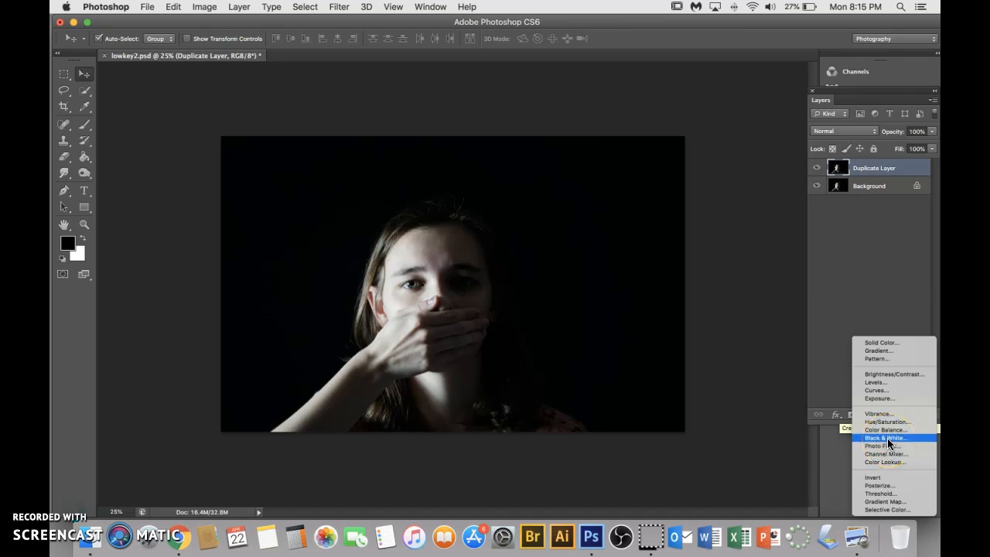
pyautogui.click(887, 438)
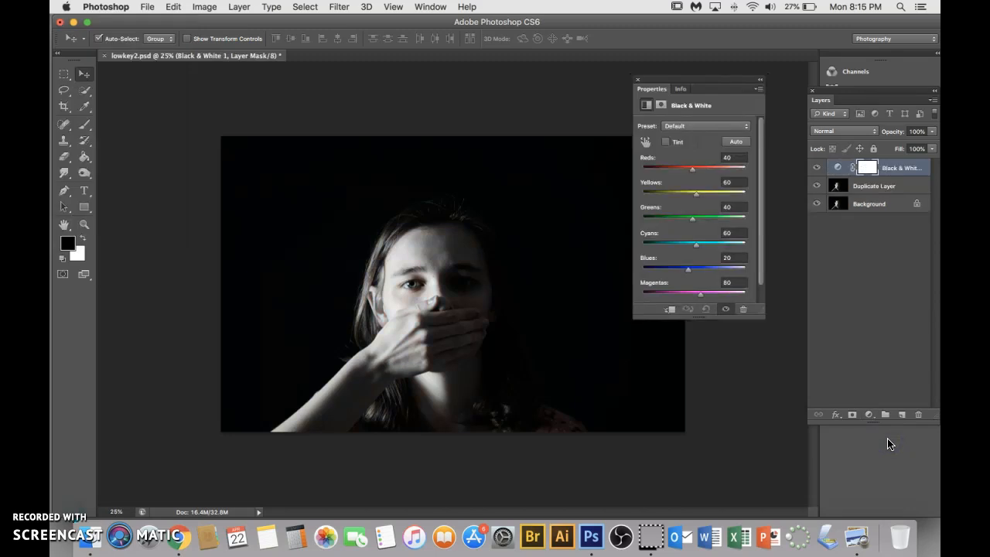
# Apply the automatic Black & White mix, then set reds to 44, yellows 86, cyans 38, blues 53 and magentas 65
pyautogui.moveTo(712, 85); pyautogui.dragTo(753, 86)
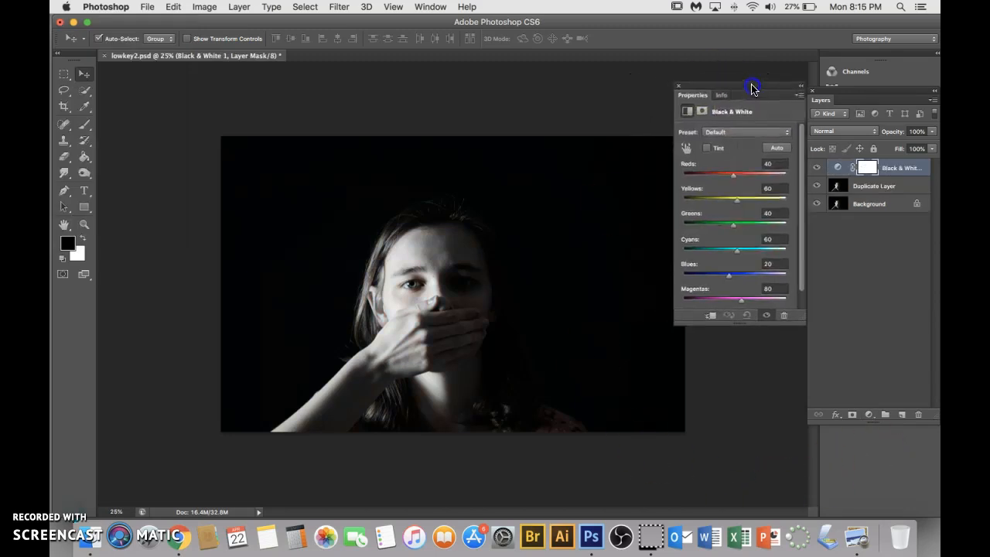
pyautogui.moveTo(733, 171); pyautogui.dragTo(741, 226)
pyautogui.click(773, 149)
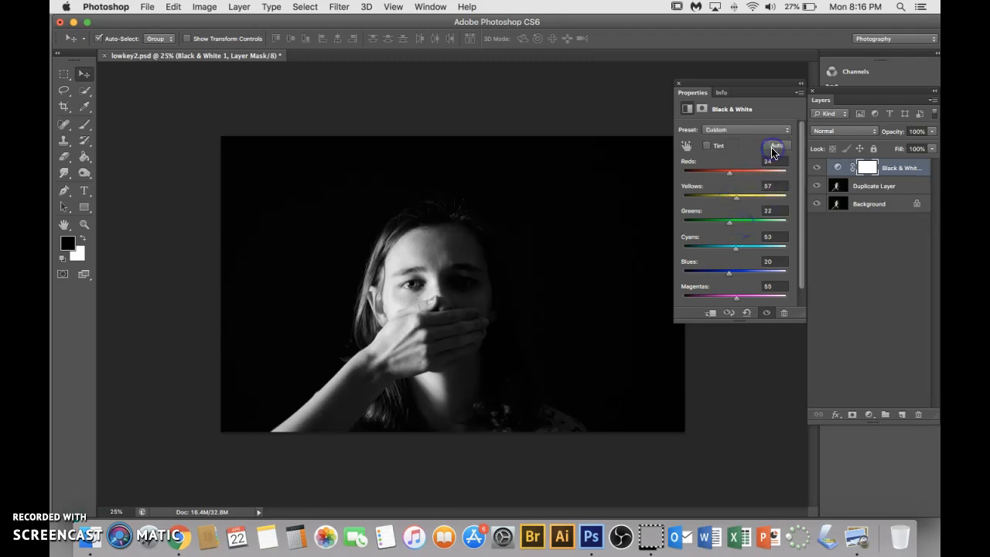
pyautogui.click(731, 178)
pyautogui.moveTo(733, 177); pyautogui.dragTo(740, 204)
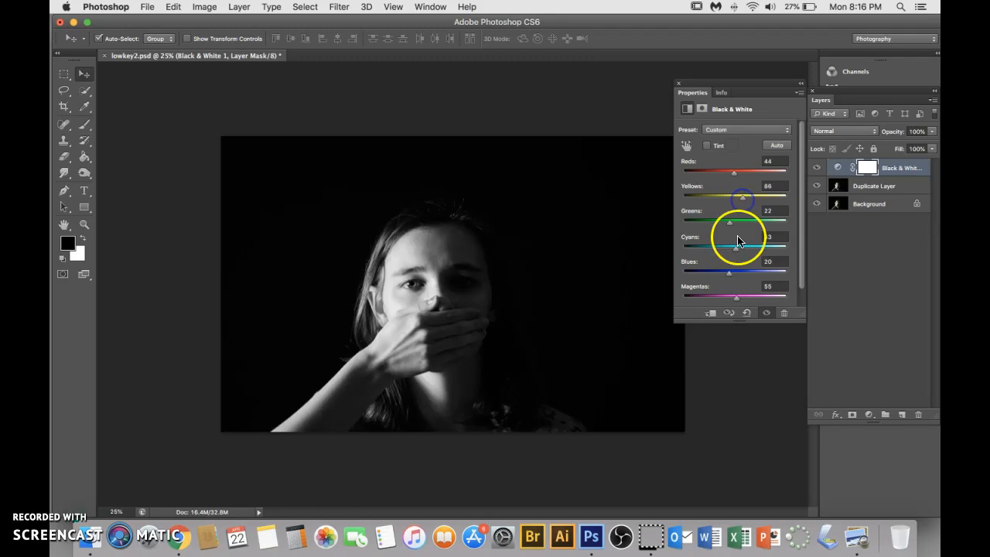
pyautogui.moveTo(738, 248); pyautogui.dragTo(738, 301)
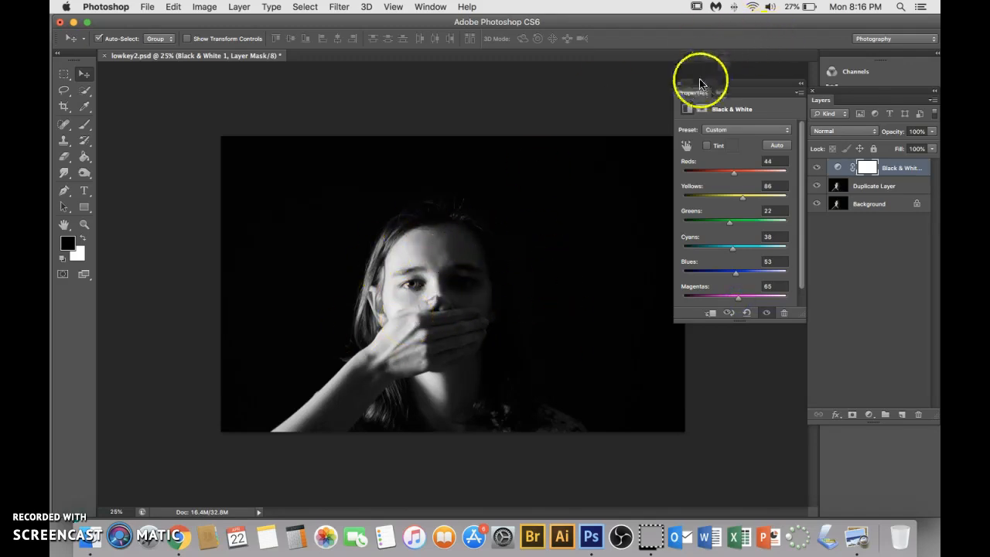
pyautogui.click(802, 84)
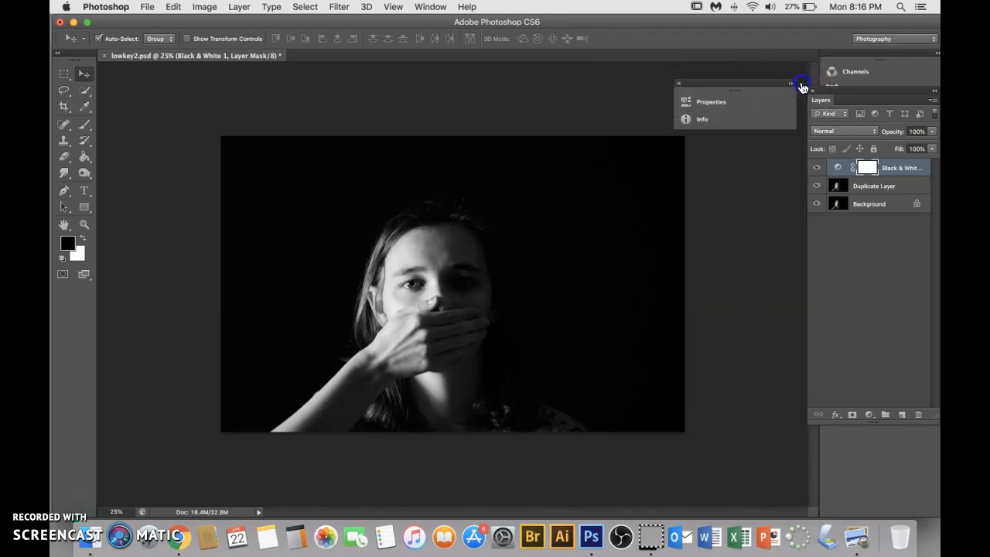
# Add a Brightness/Contrast adjustment directly above the Duplicate Layer with brightness -2 and contrast 1
pyautogui.click(875, 190)
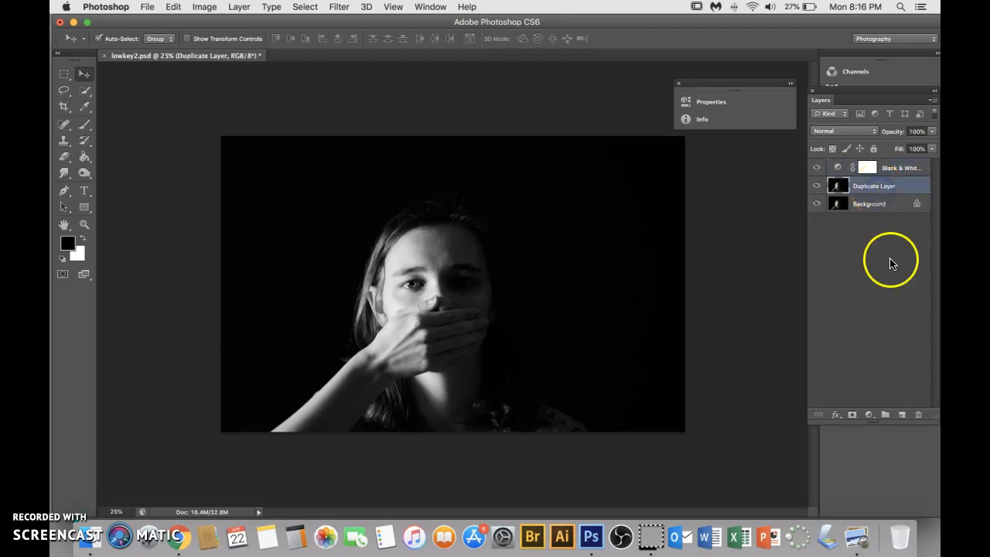
pyautogui.click(870, 414)
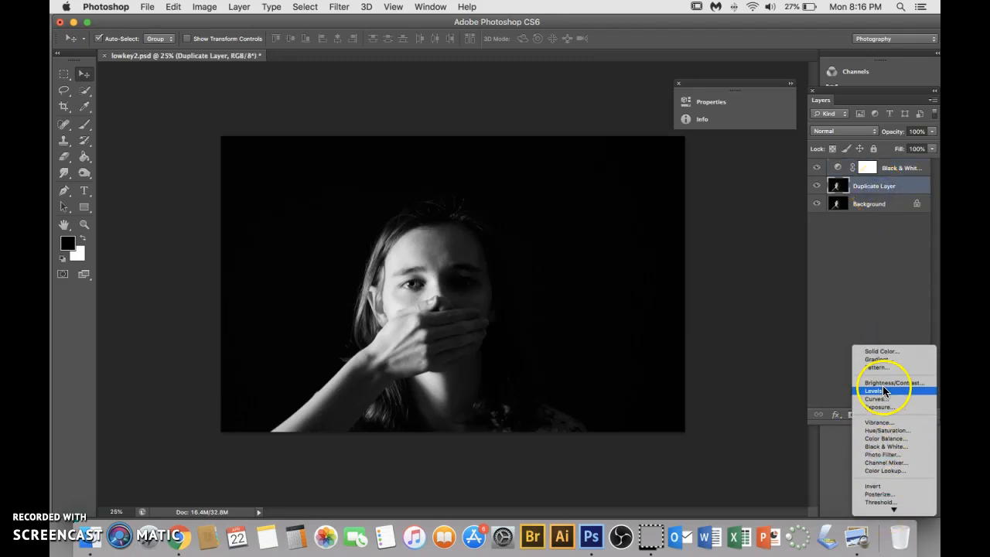
pyautogui.click(881, 381)
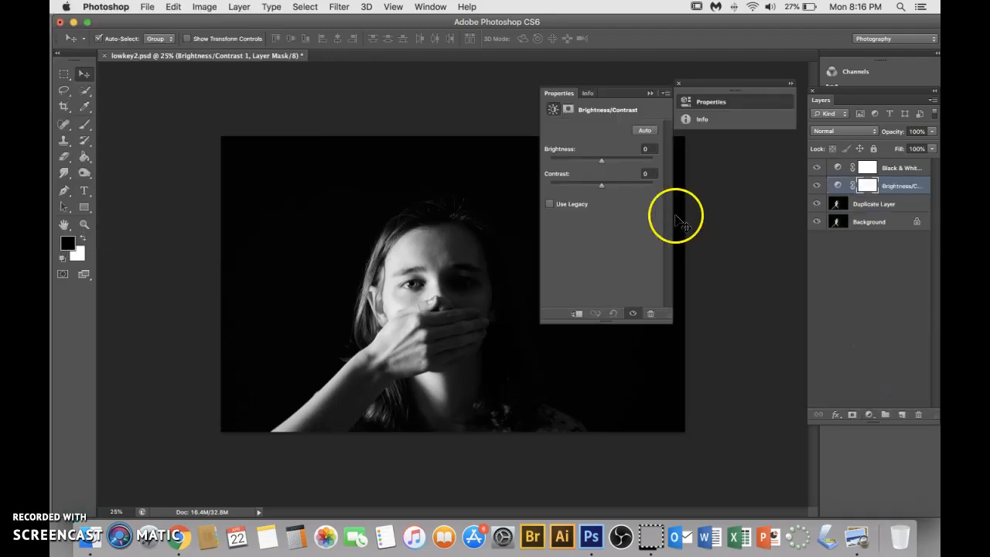
pyautogui.click(601, 162)
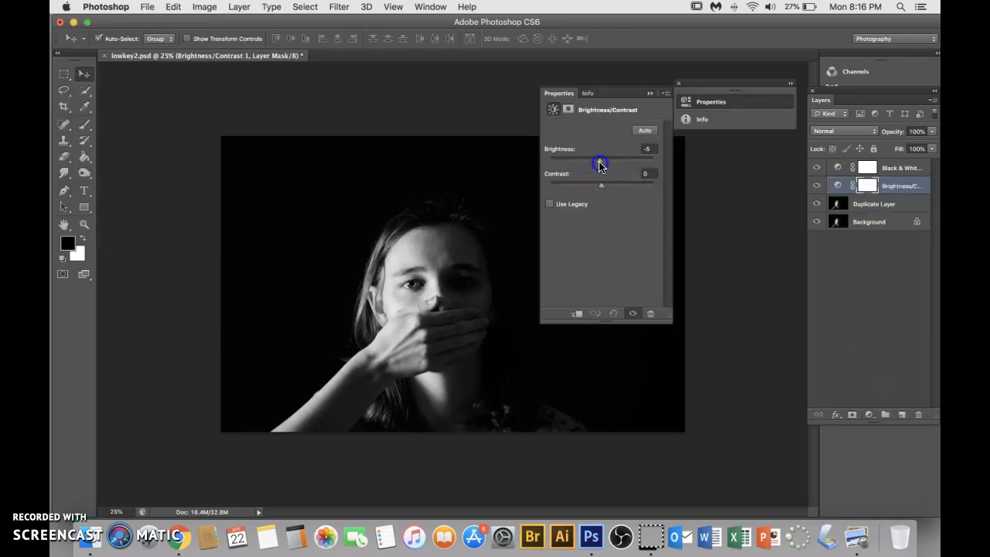
pyautogui.moveTo(601, 165); pyautogui.dragTo(603, 189)
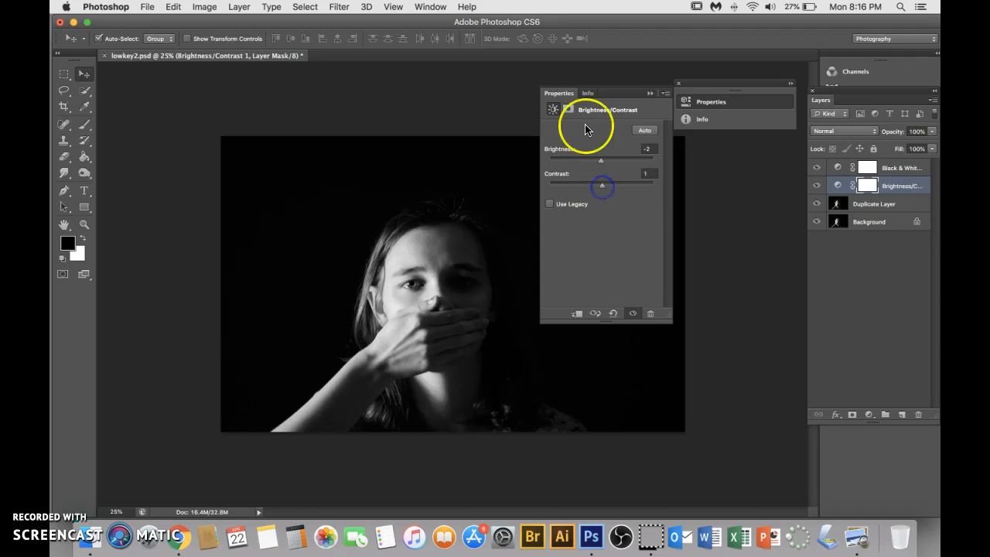
pyautogui.click(652, 94)
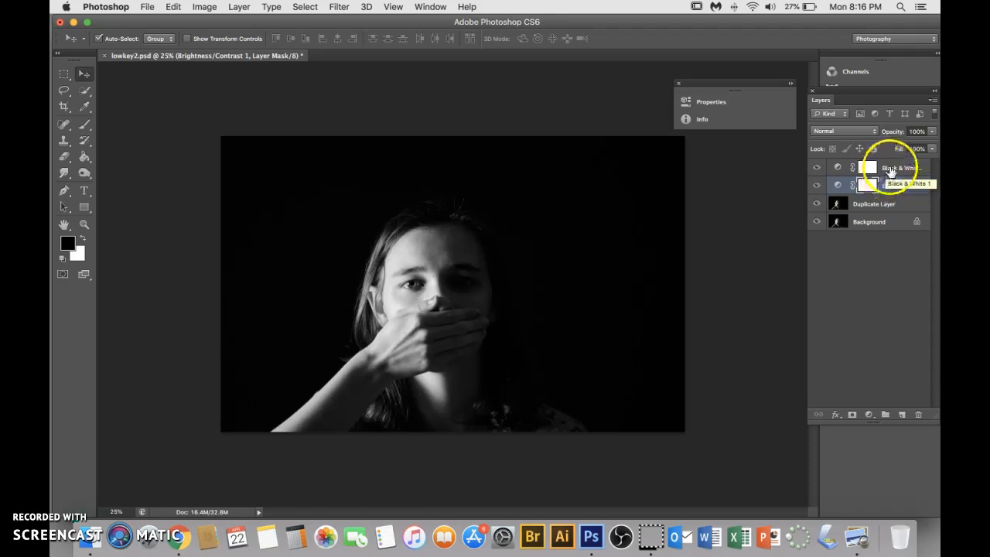
# Merge both adjustment layers, the Duplicate Layer and the Background into a single layer
pyautogui.click(889, 170)
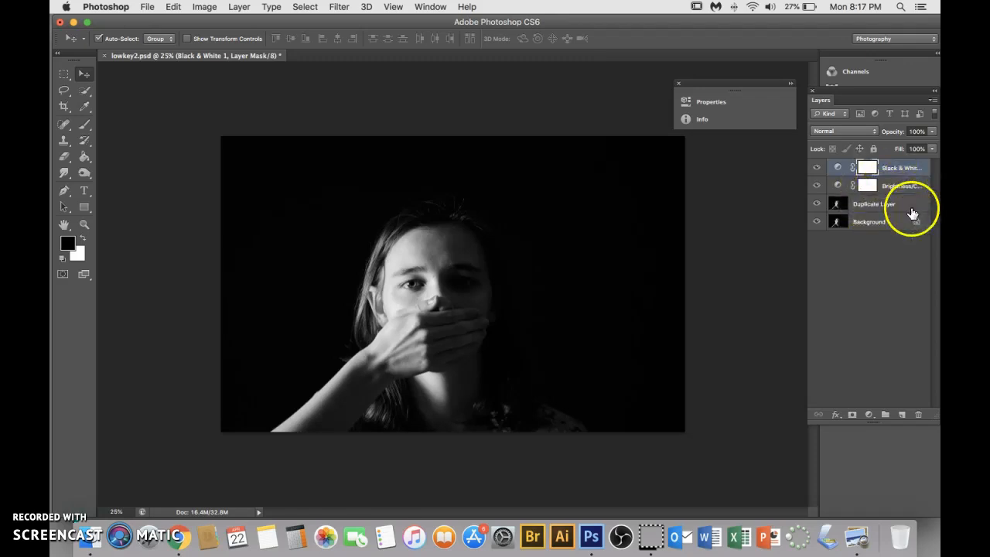
pyautogui.keyDown('shift'); pyautogui.click(872, 223); pyautogui.keyUp('shift')
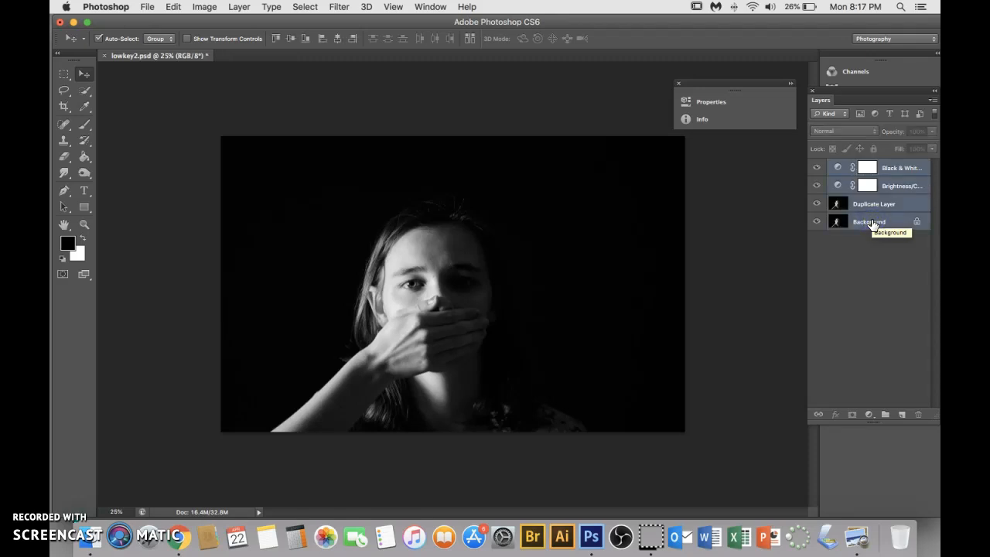
pyautogui.rightClick(872, 223)
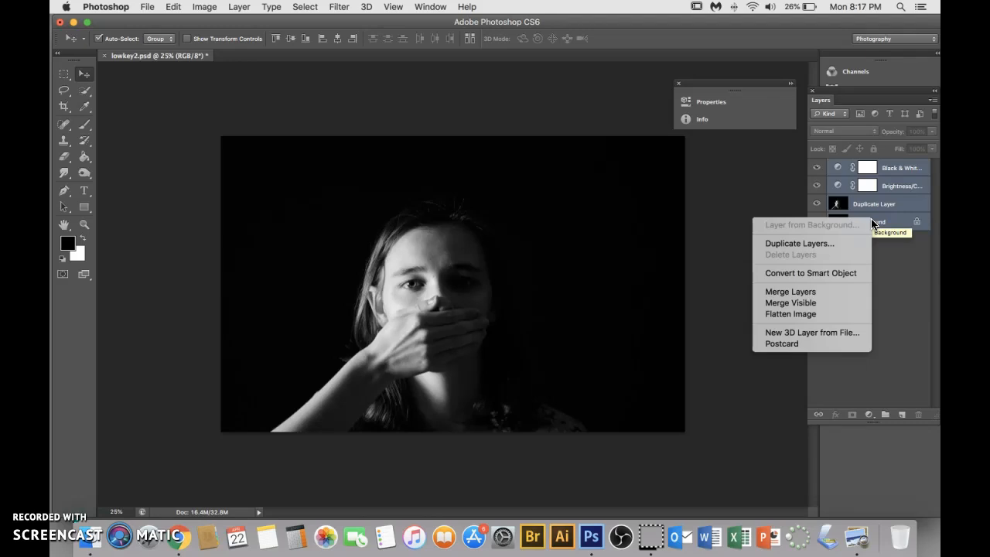
pyautogui.click(795, 292)
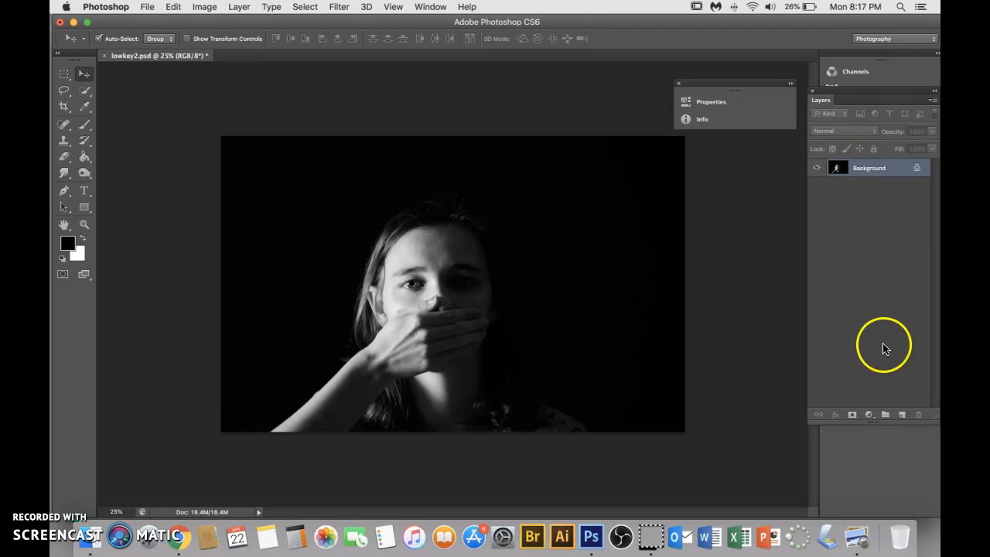
# Add a Curves adjustment layer above the merged Background layer
pyautogui.click(868, 415)
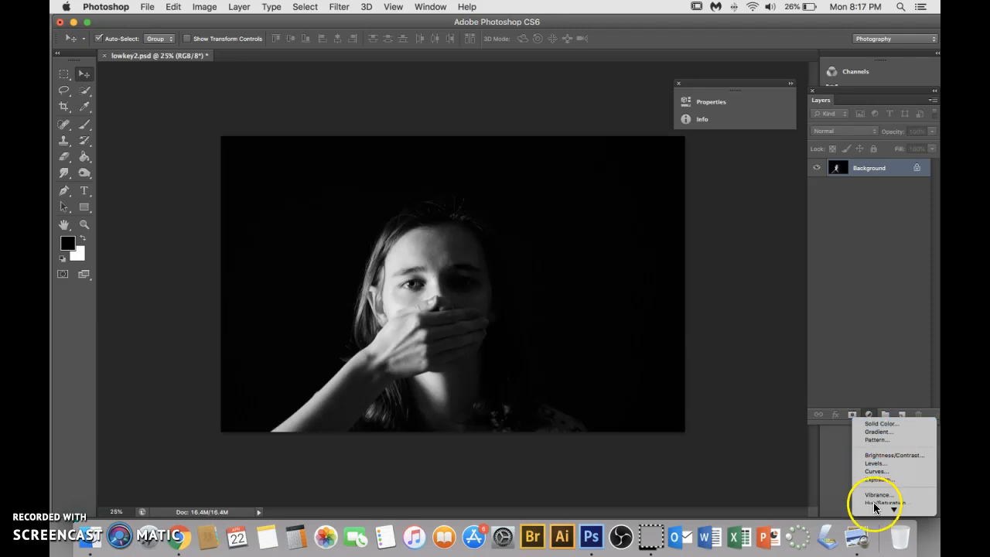
pyautogui.click(872, 418)
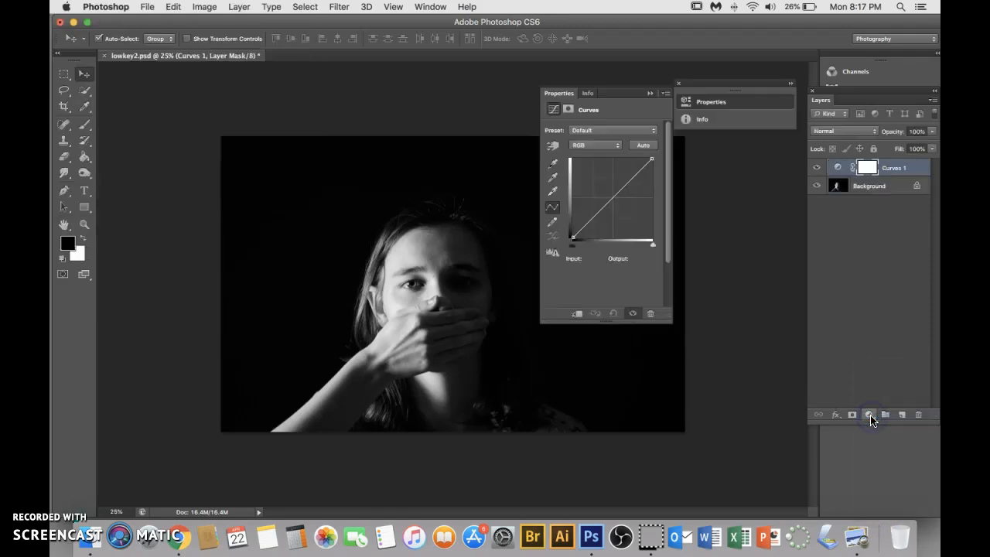
pyautogui.moveTo(626, 95); pyautogui.dragTo(733, 92)
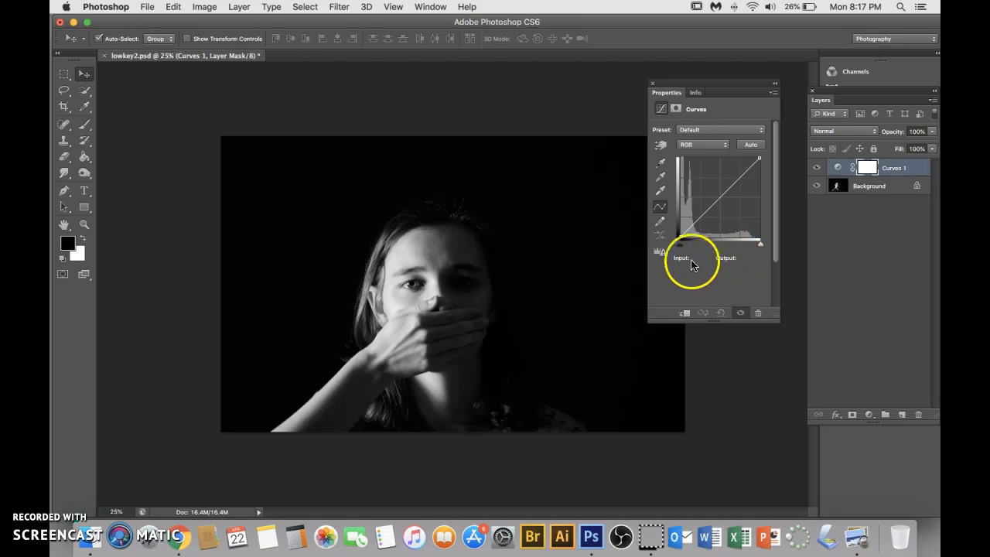
# Raise the black point of the RGB curve to an output of about 28 to fade the shadows
pyautogui.click(680, 239)
pyautogui.moveTo(680, 237); pyautogui.dragTo(679, 227)
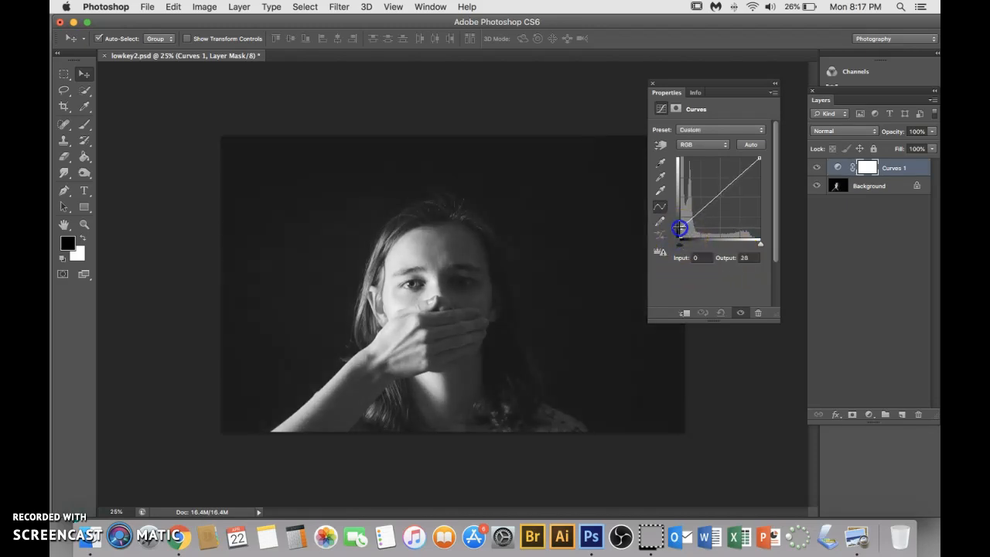
pyautogui.moveTo(679, 228); pyautogui.dragTo(679, 240)
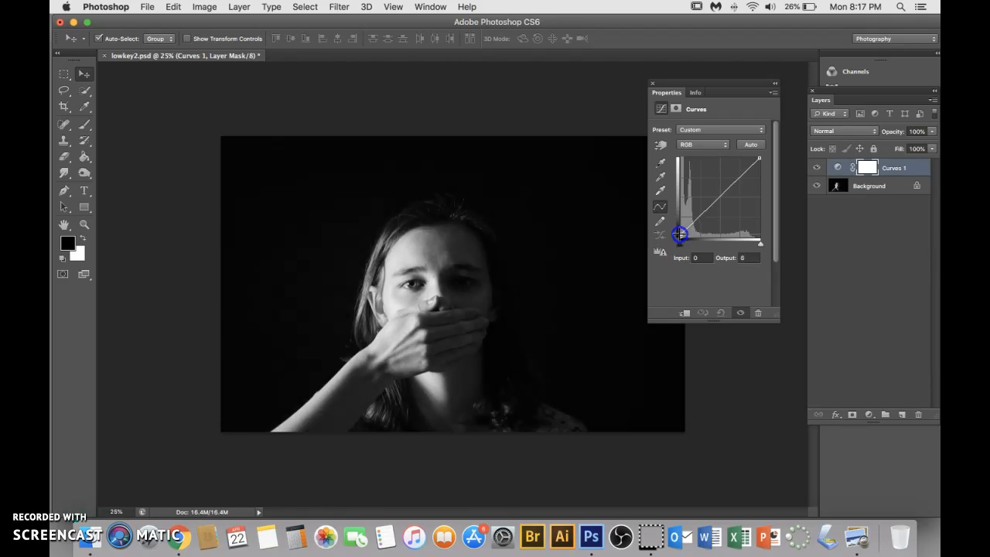
pyautogui.moveTo(679, 232); pyautogui.dragTo(679, 227)
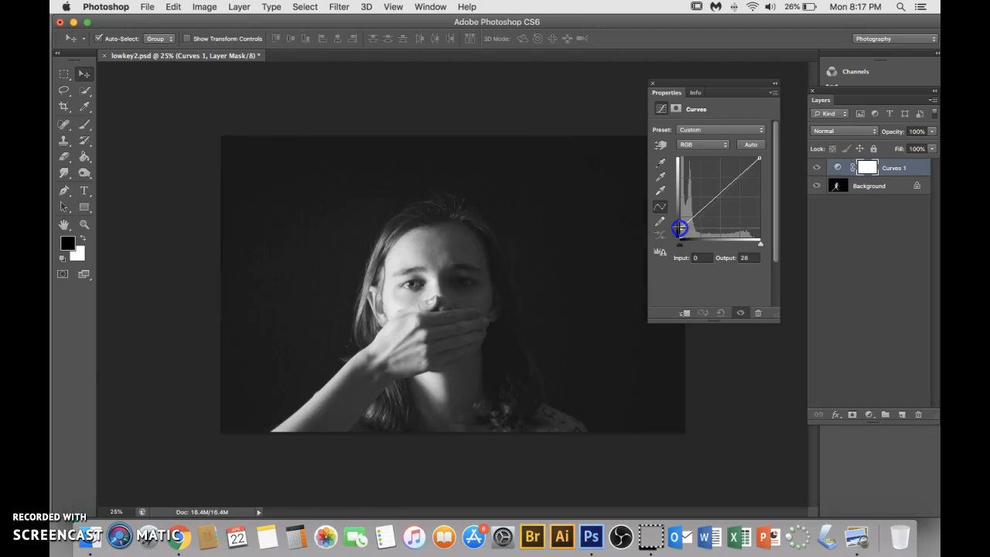
# Lower the RGB curve's white point to an output of 209 and bring its black point down slightly
pyautogui.click(760, 157)
pyautogui.moveTo(760, 160); pyautogui.dragTo(760, 175)
pyautogui.moveTo(681, 227); pyautogui.dragTo(681, 230)
pyautogui.moveTo(759, 175); pyautogui.dragTo(761, 173)
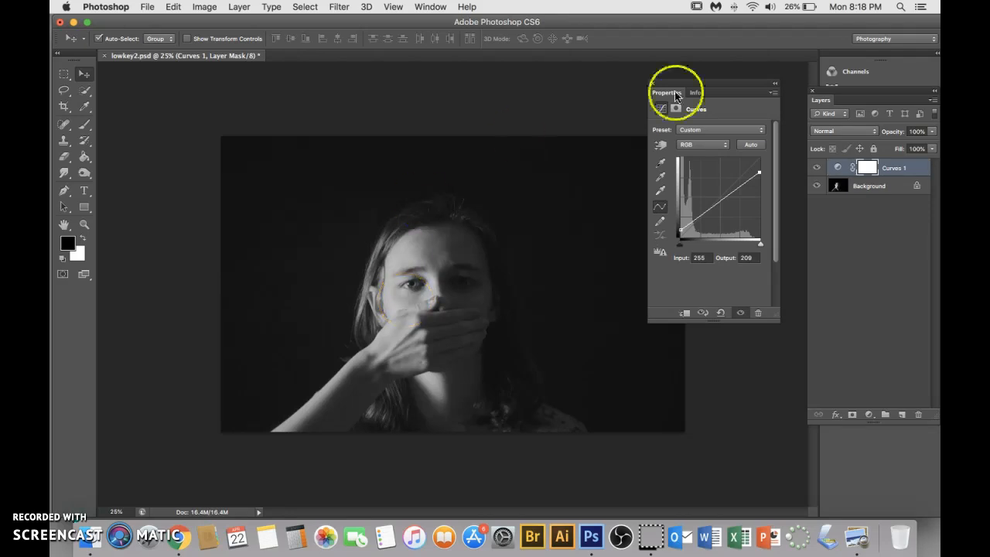
# Try inverting the tones of the Background layer and reverse the inversion
pyautogui.click(776, 84)
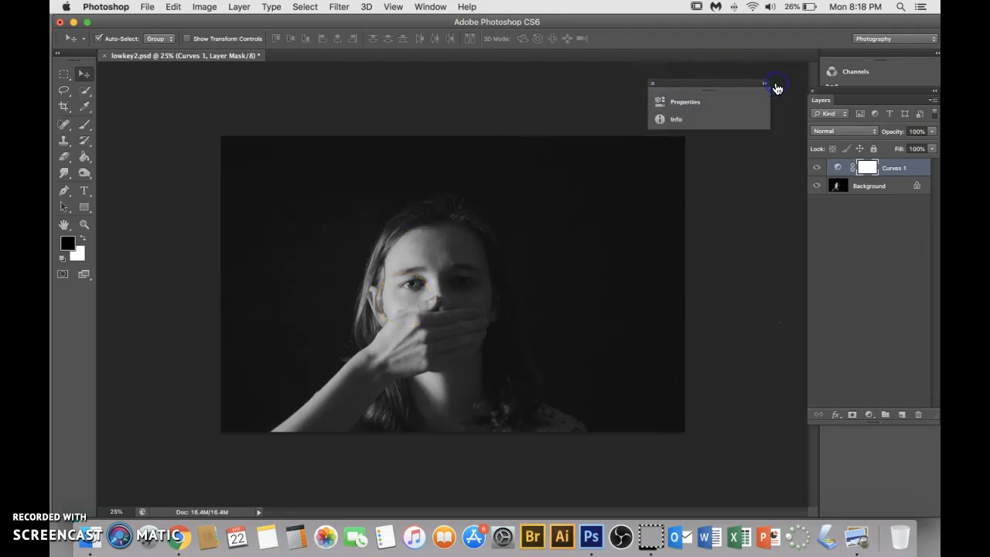
pyautogui.click(653, 83)
pyautogui.click(883, 194)
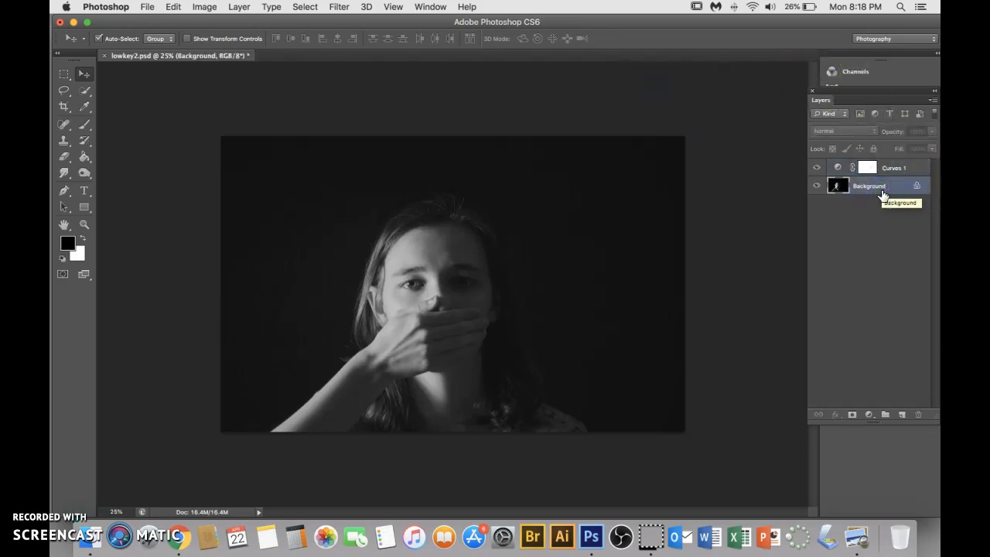
pyautogui.press('super+i')
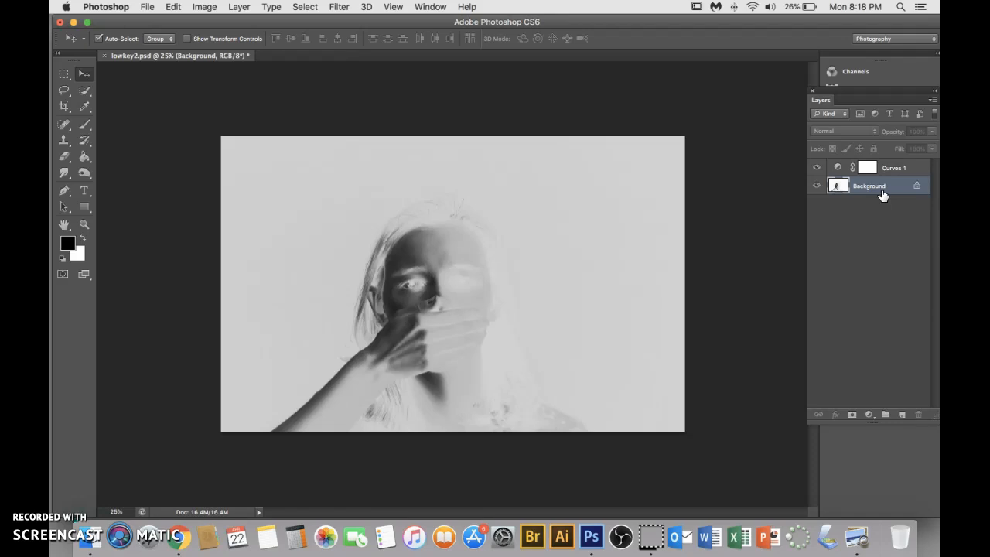
pyautogui.press('super+i')
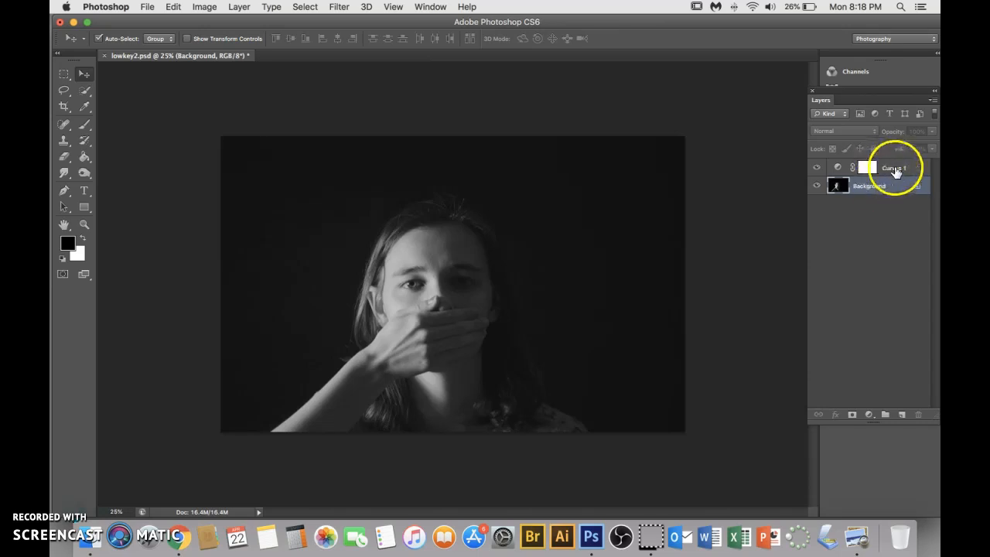
# Lower the white point of the Curves 1 adjustment further and raise its black point to an output of 32
pyautogui.doubleClick(895, 168)
pyautogui.click(838, 168)
pyautogui.moveTo(627, 159); pyautogui.dragTo(625, 179)
pyautogui.moveTo(547, 229); pyautogui.dragTo(547, 227)
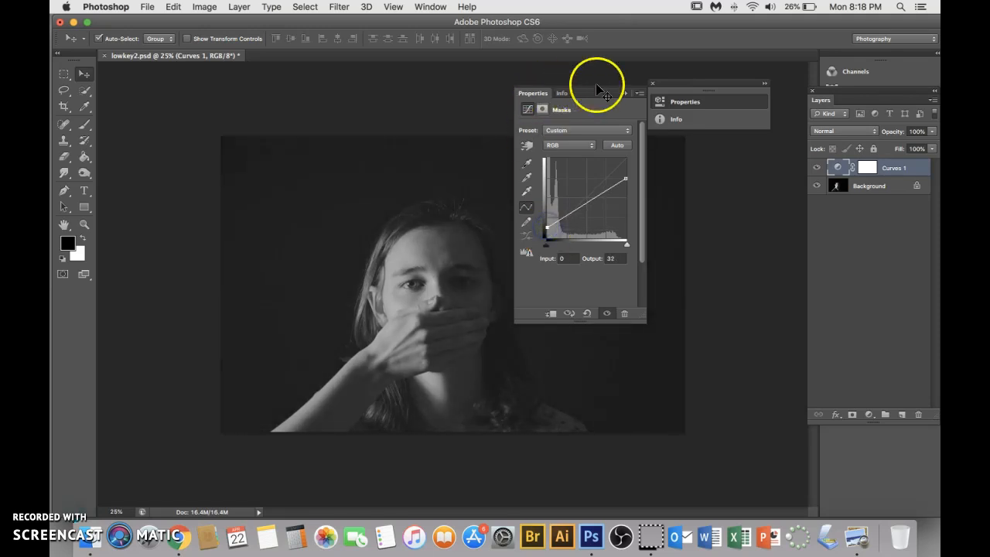
pyautogui.click(625, 93)
pyautogui.click(653, 82)
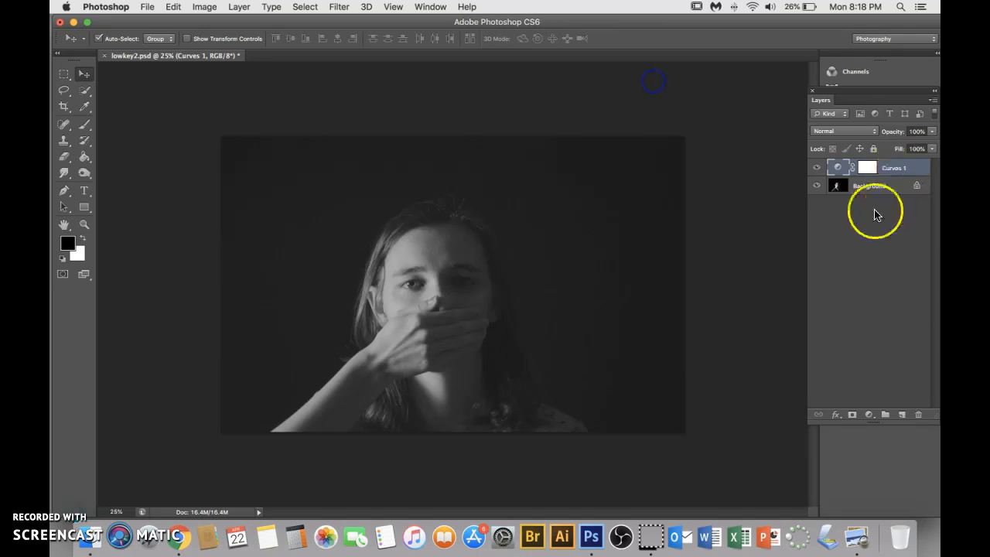
# Invert the Background layer to turn the portrait into a negative
pyautogui.click(862, 189)
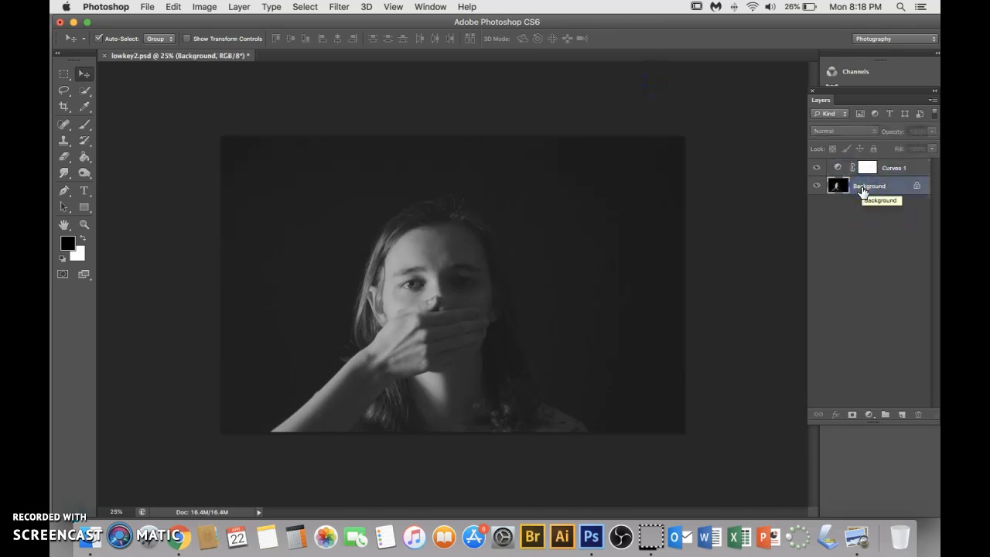
pyautogui.press('super+i')
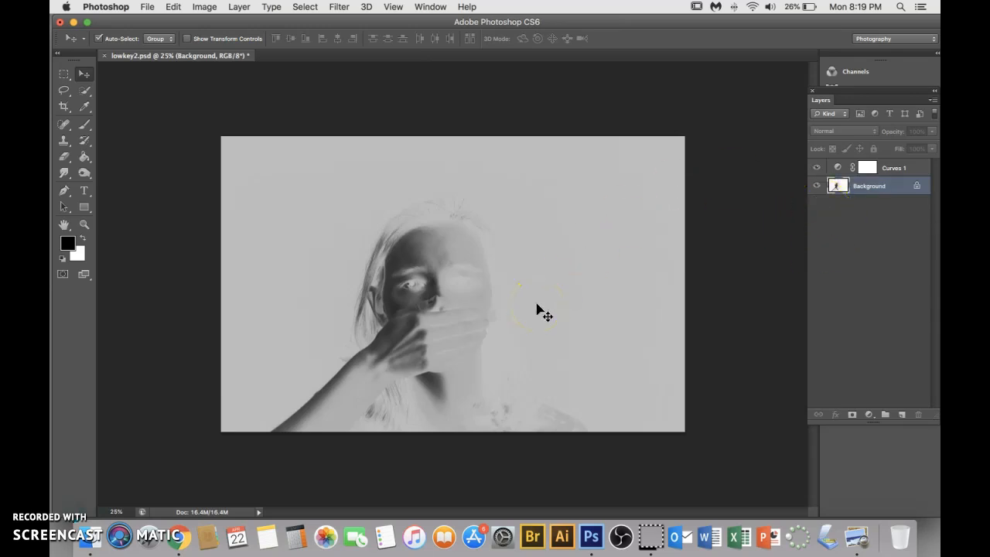
# Start saving a Photoshop-format copy to the Desktop, naming it with the author's last name followed by Cyano1
pyautogui.click(148, 7)
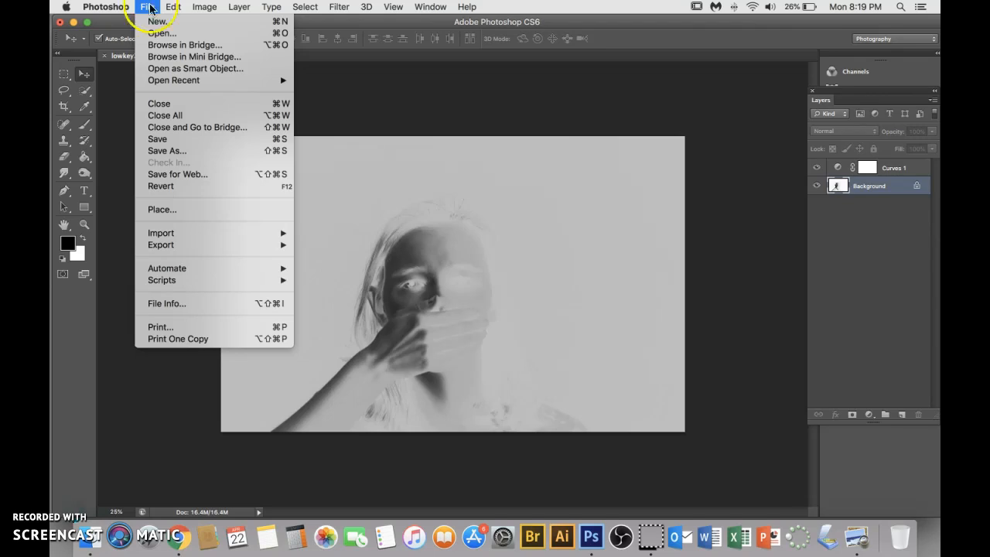
pyautogui.click(163, 150)
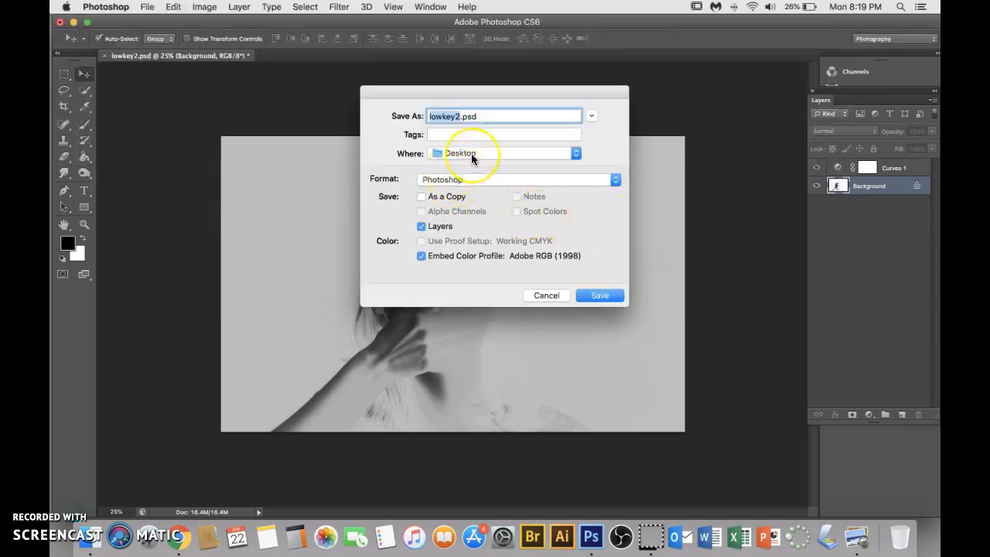
pyautogui.write('Hamilton')
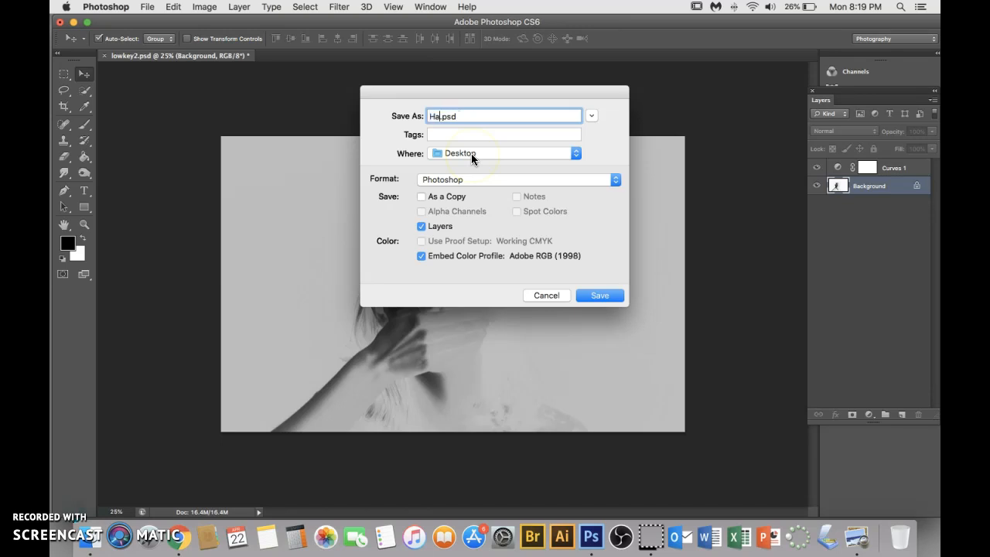
pyautogui.write('Cyano1')
# Switch to Google Drive in Chrome, open the ".PSD Digital NEgative Turn in" folder and preview its first PSD file
pyautogui.press('super+Tab')
pyautogui.press('super+Tab')
pyautogui.press('super+Tab')
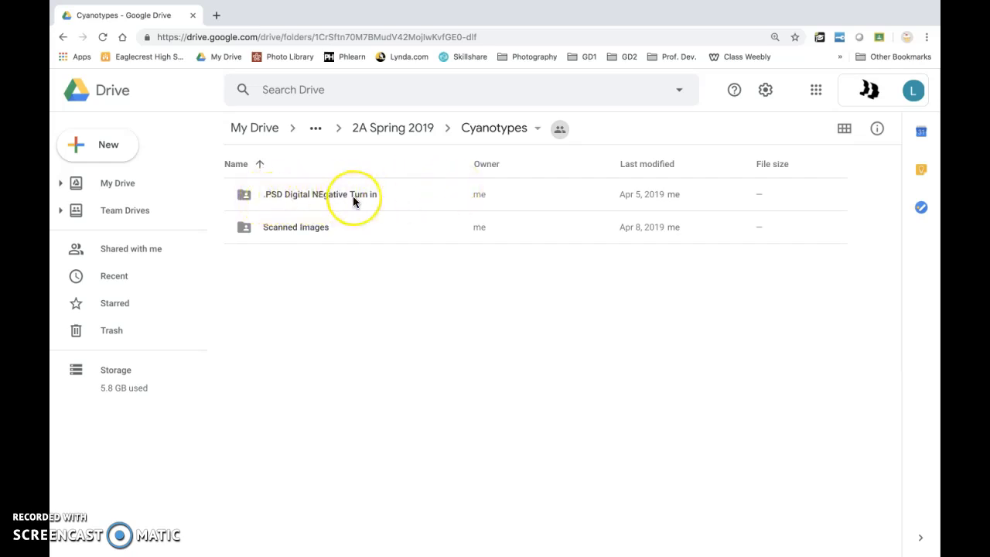
pyautogui.doubleClick(352, 196)
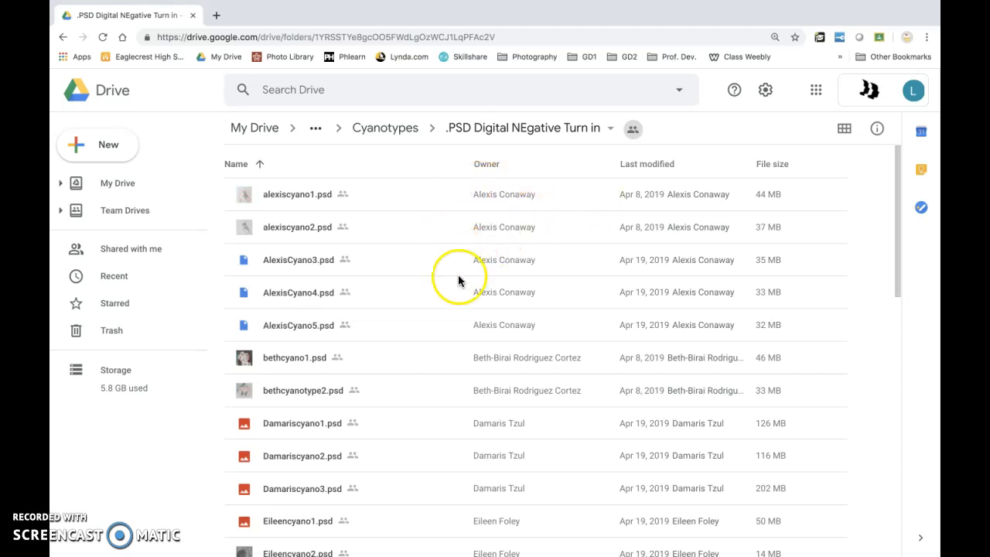
pyautogui.doubleClick(474, 198)
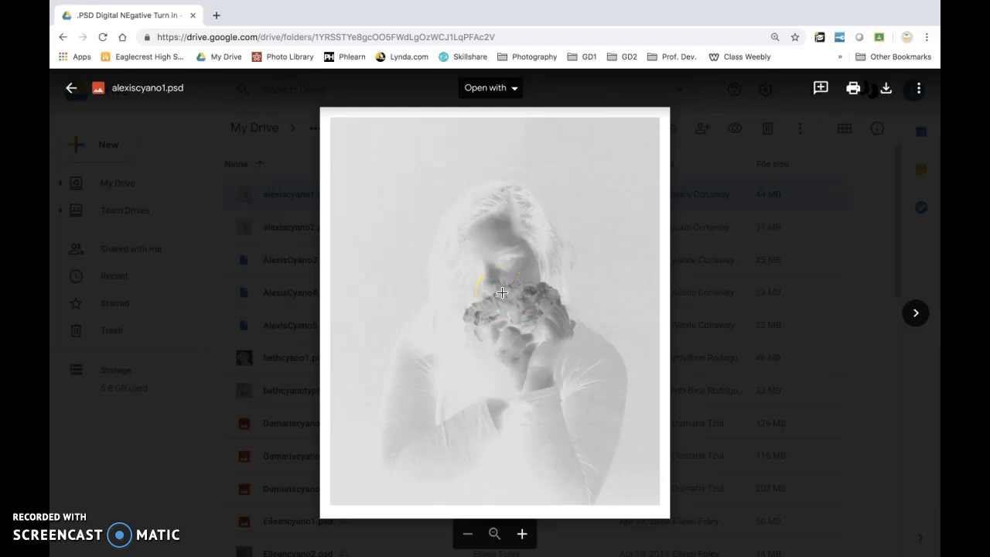
# Switch to the full-screen slideshow and look through the example cyanotype prints
pyautogui.press('super+Tab')
pyautogui.press('super+Tab')
pyautogui.press('super+Tab')
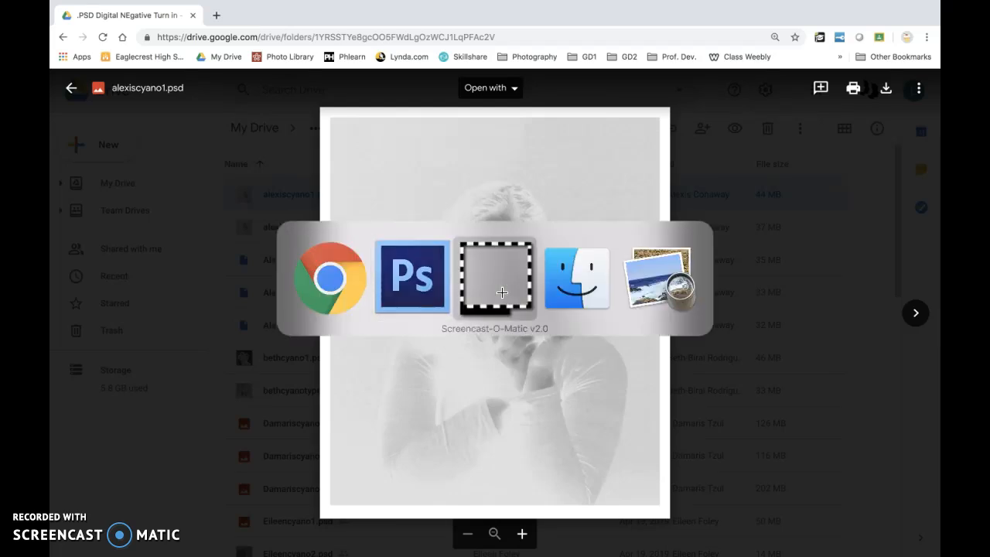
pyautogui.press('super+Tab')
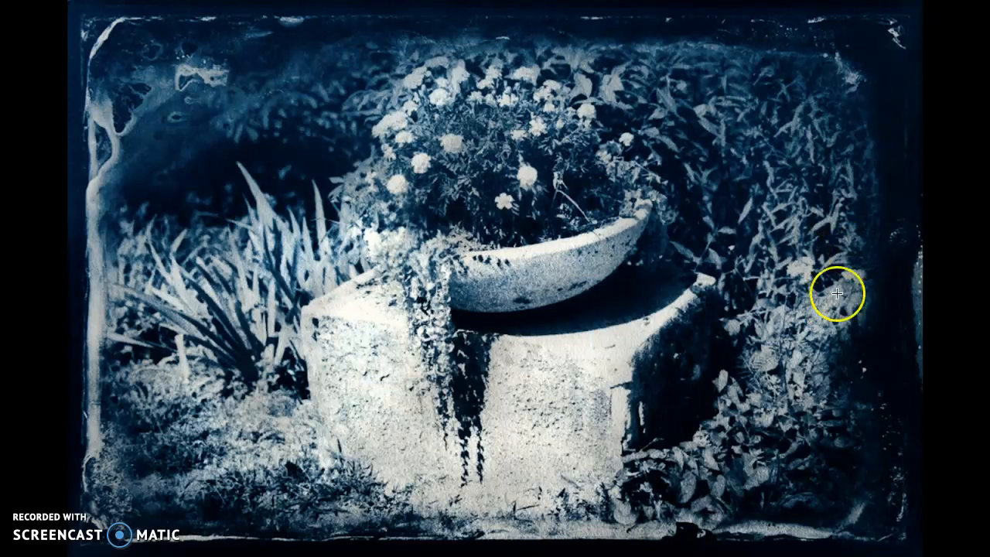
pyautogui.click(936, 192)
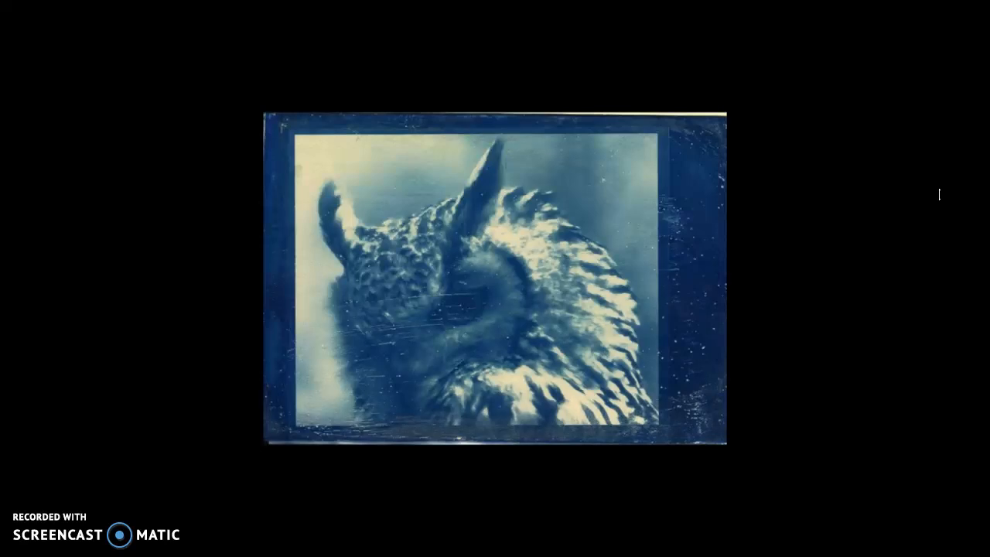
pyautogui.click(940, 194)
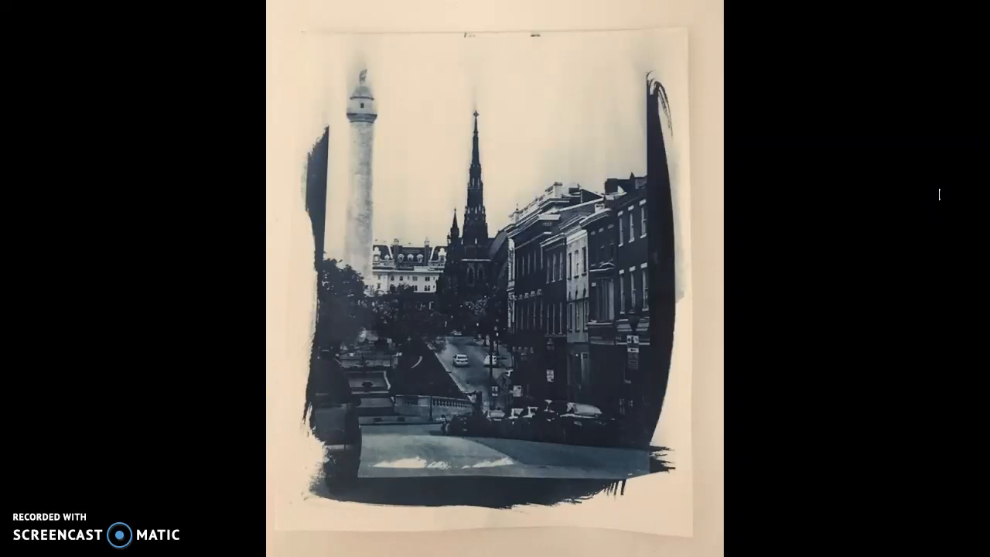